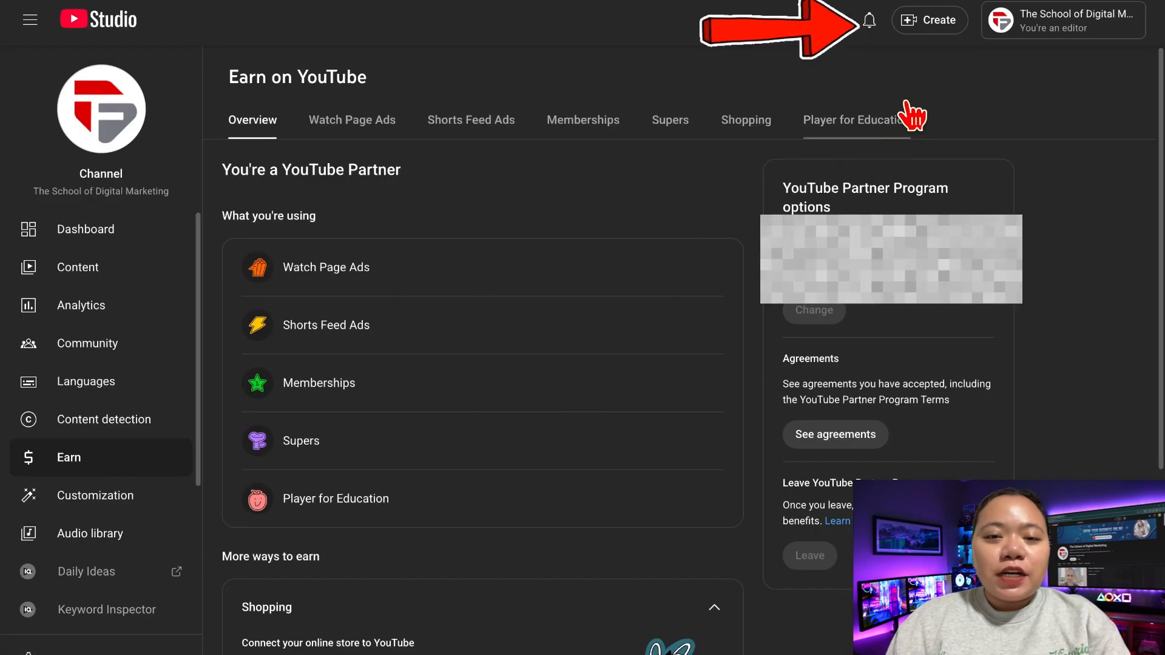
# Start creating a new course on the channel and look over its title and description fields.
pyautogui.click(937, 27)
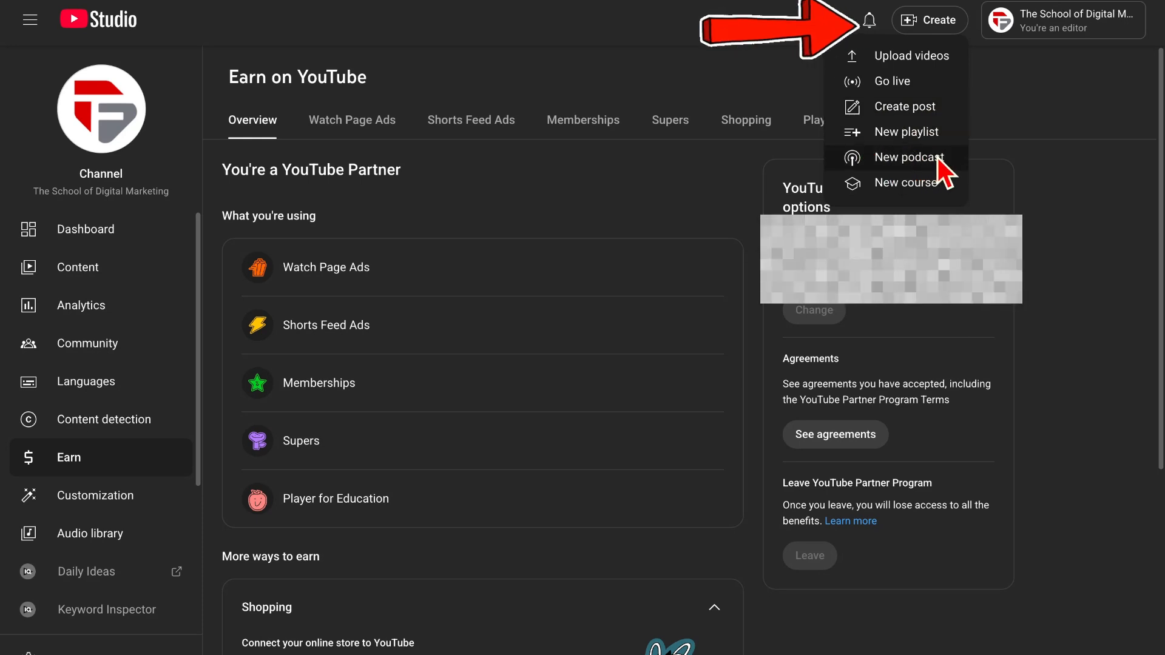
pyautogui.click(894, 188)
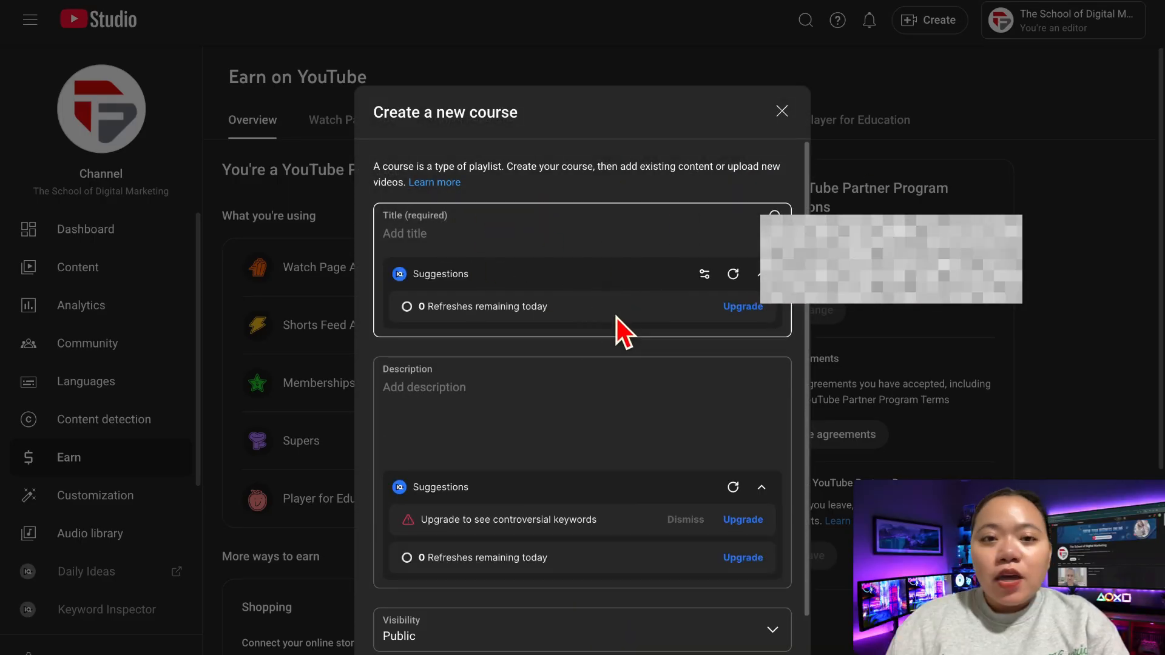
pyautogui.scroll(-2, 617, 318)
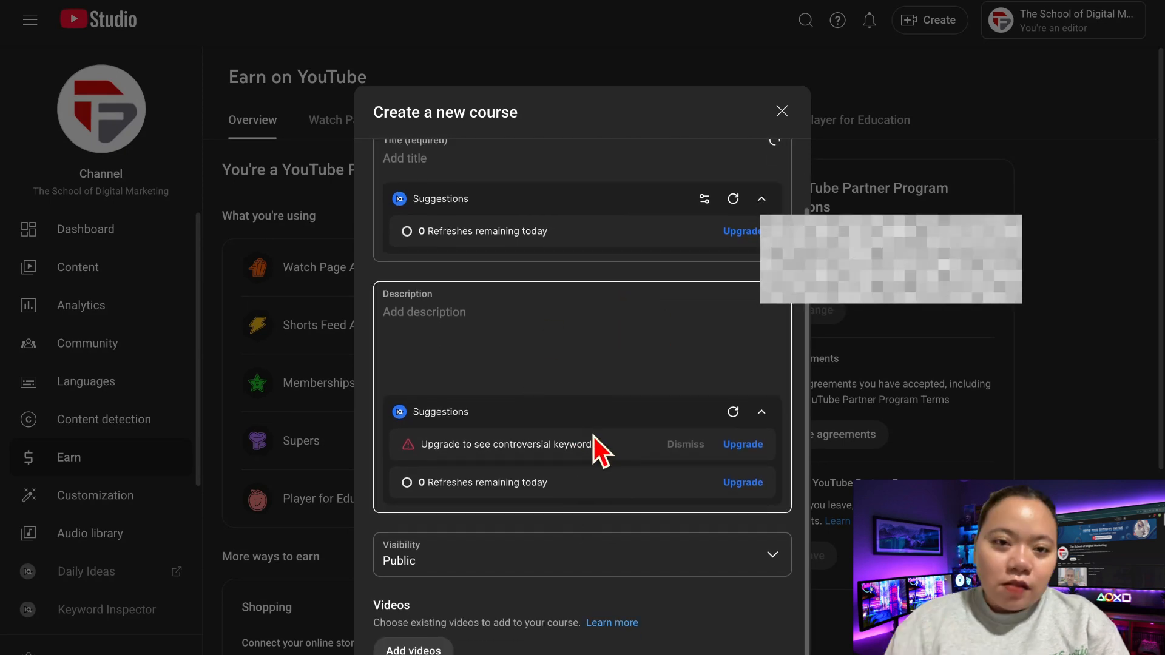
pyautogui.scroll(2, 611, 325)
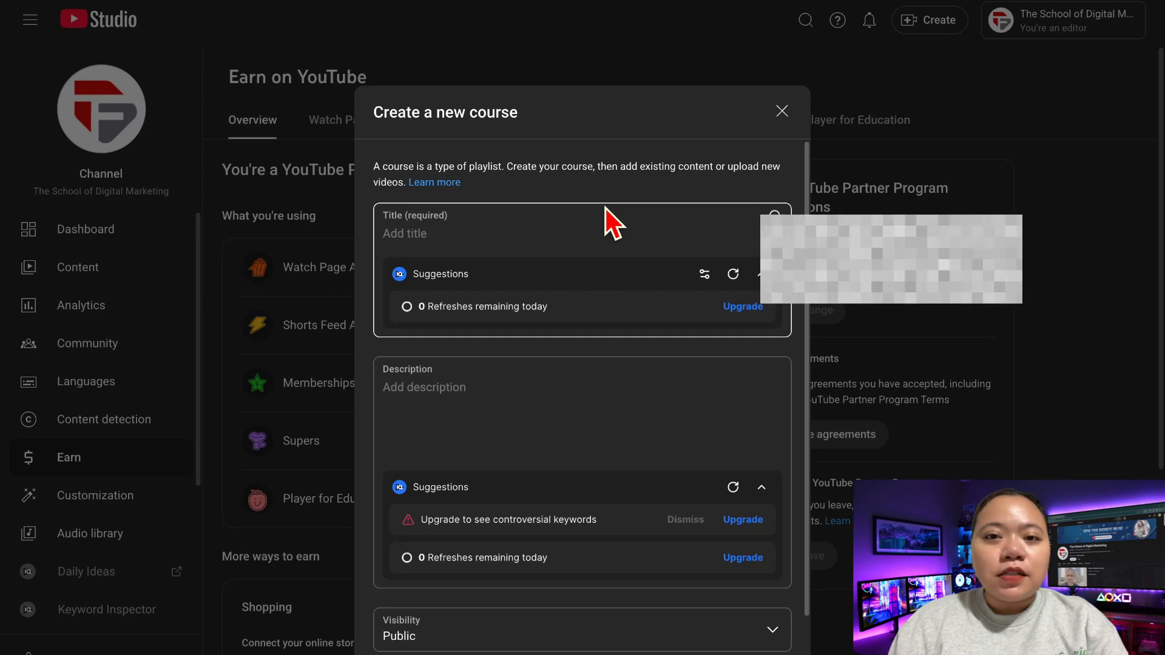
pyautogui.click(471, 389)
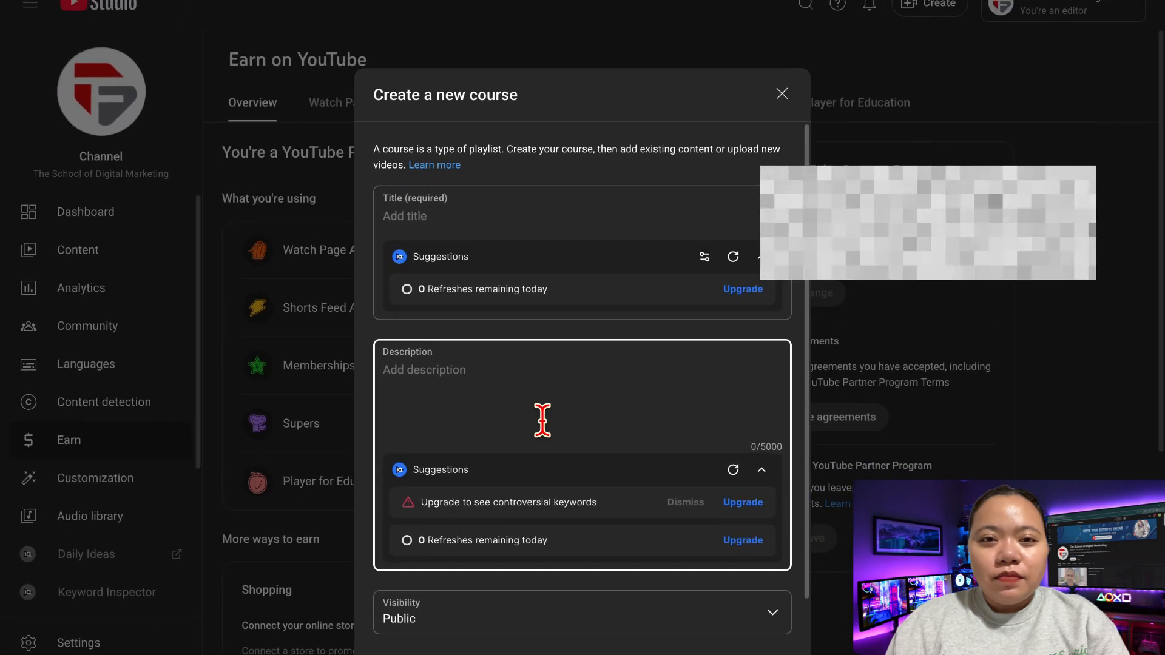
# View the new course's visibility options and keep Public selected.
pyautogui.scroll(-1, 564, 445)
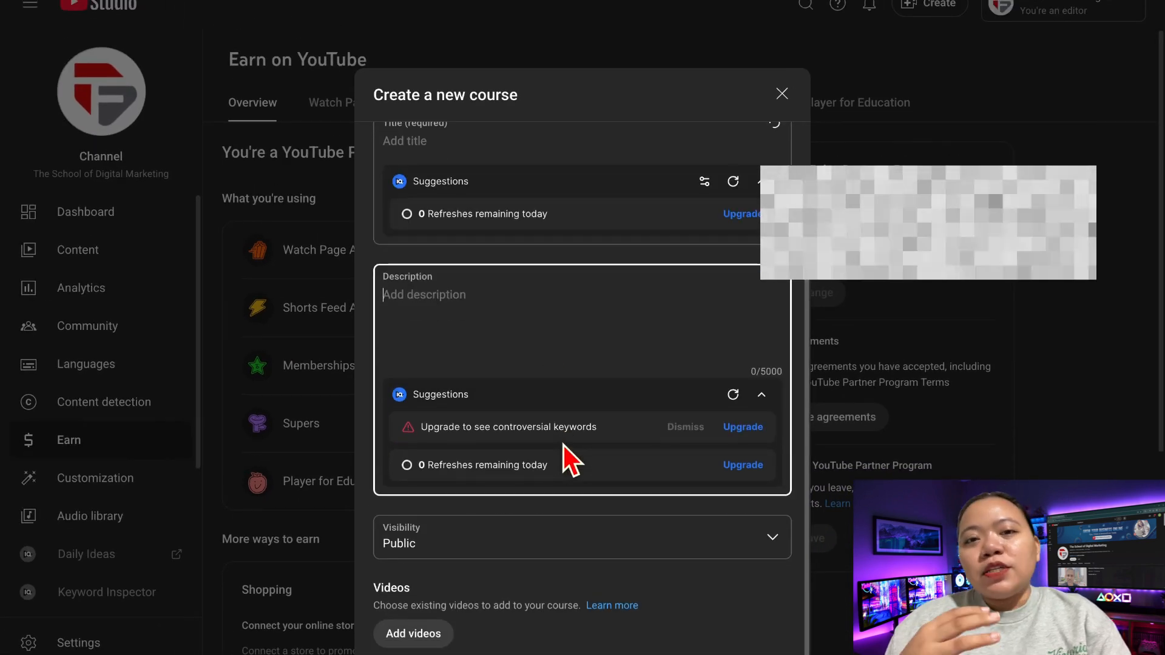
pyautogui.click(773, 542)
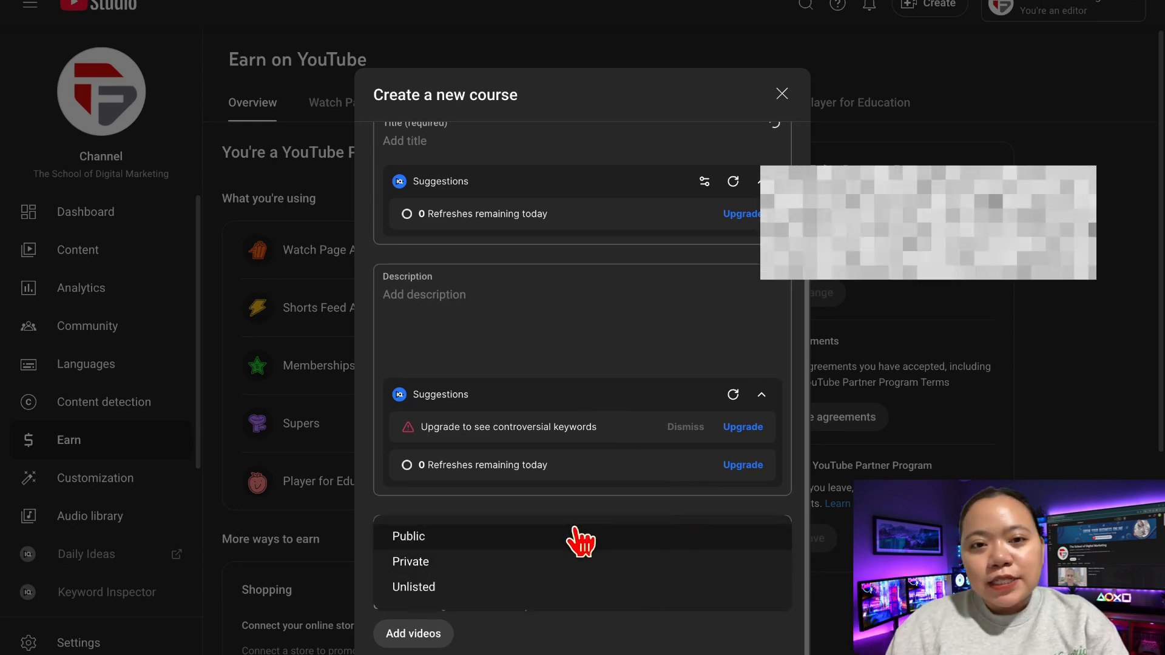
pyautogui.click(610, 537)
# Open the video selection for the course, browse the channel's existing videos, and cancel without adding any.
pyautogui.click(449, 597)
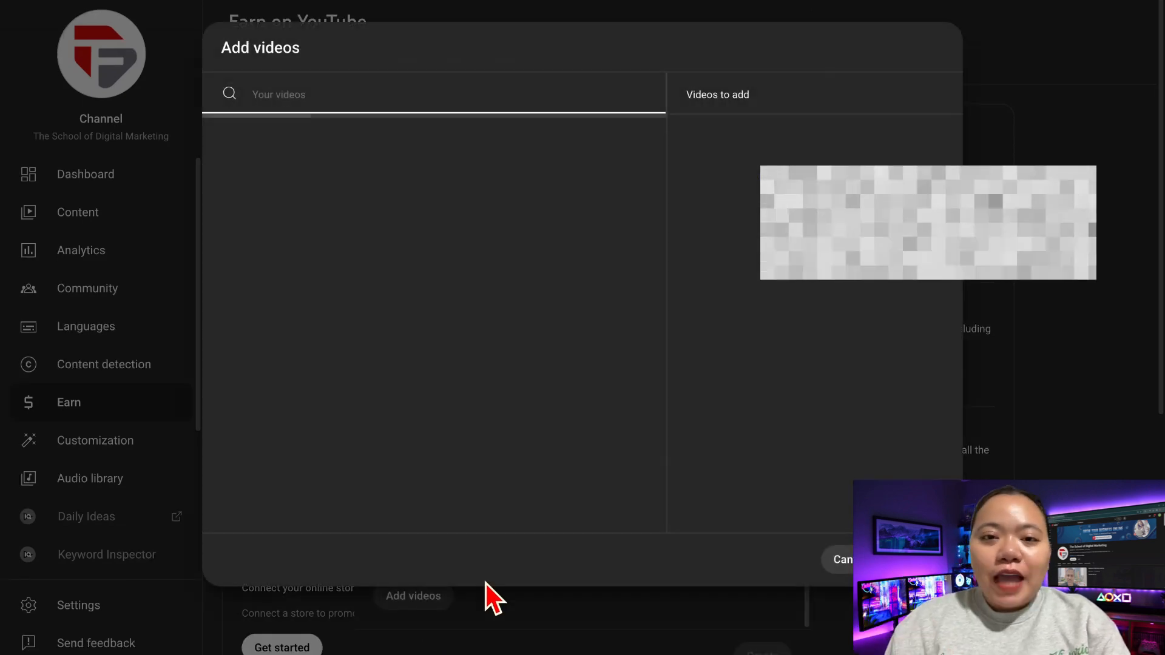
pyautogui.scroll(-9, 476, 226)
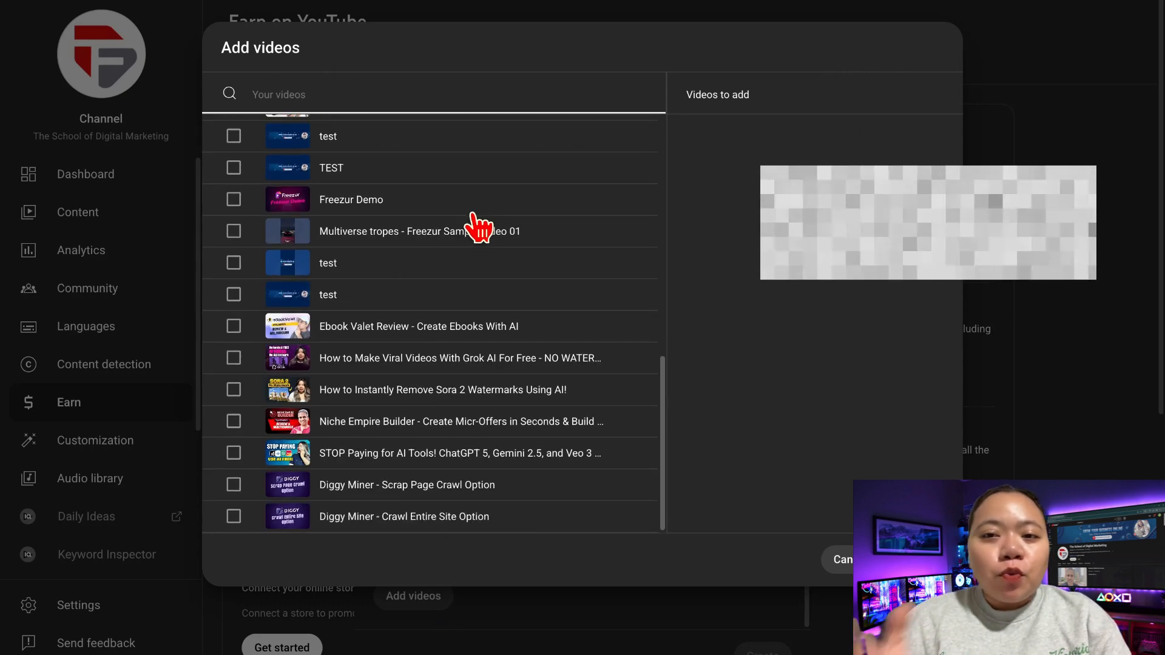
pyautogui.scroll(10, 476, 226)
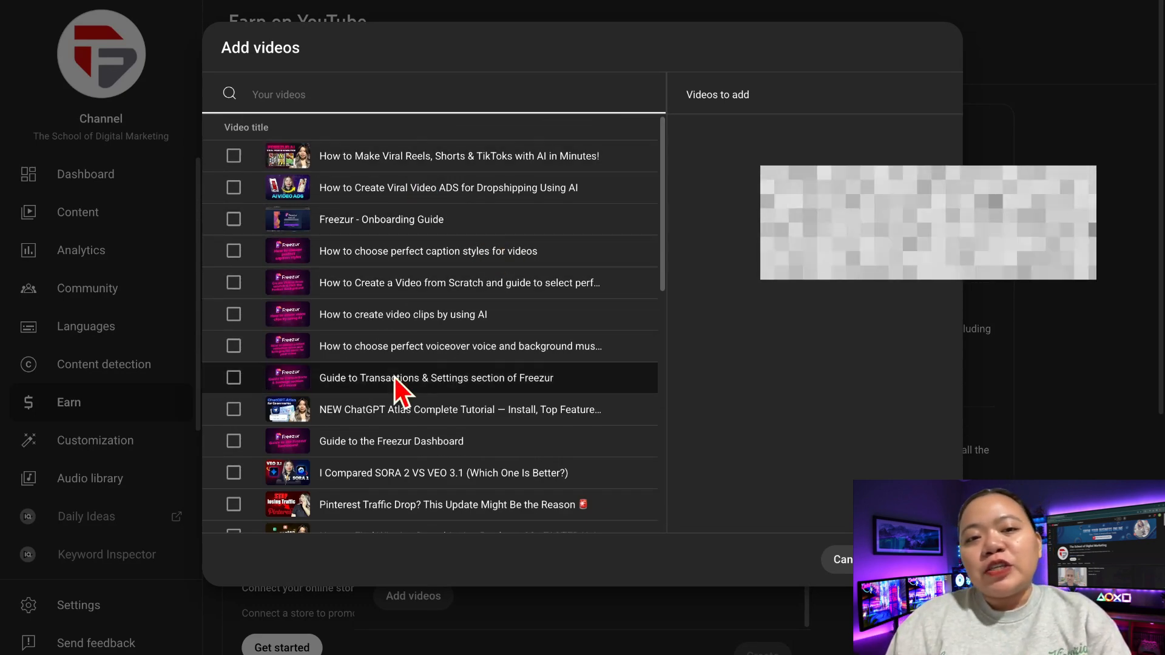
pyautogui.click(840, 560)
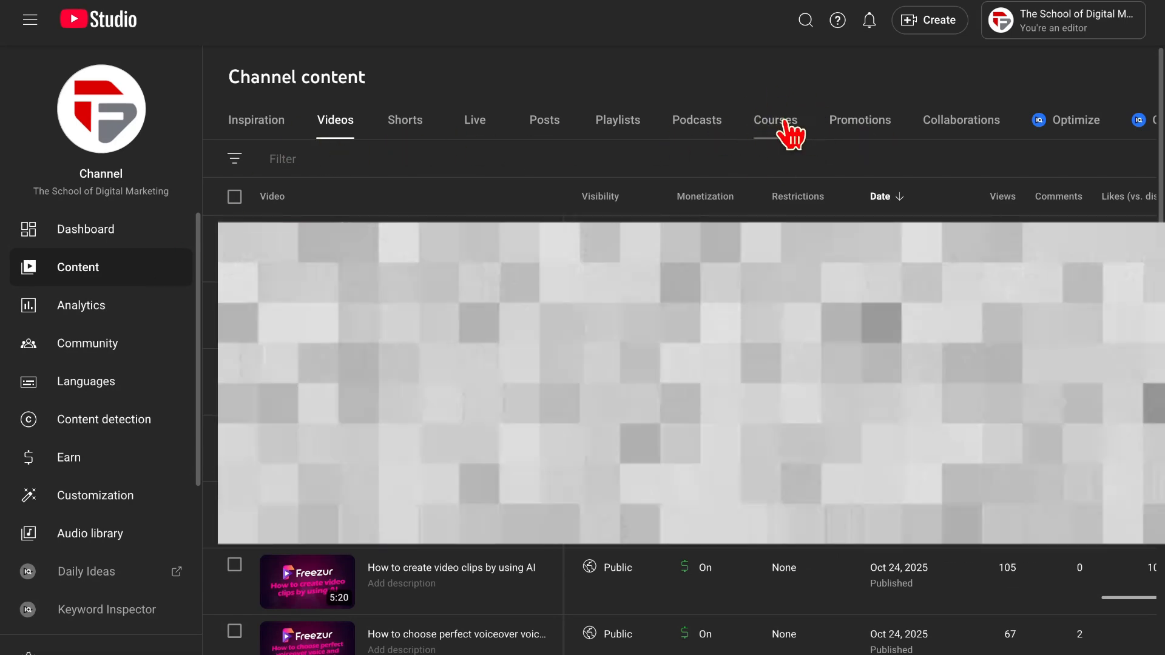
# Show the courses in the channel content, open a new course form from there, and close it.
pyautogui.click(783, 131)
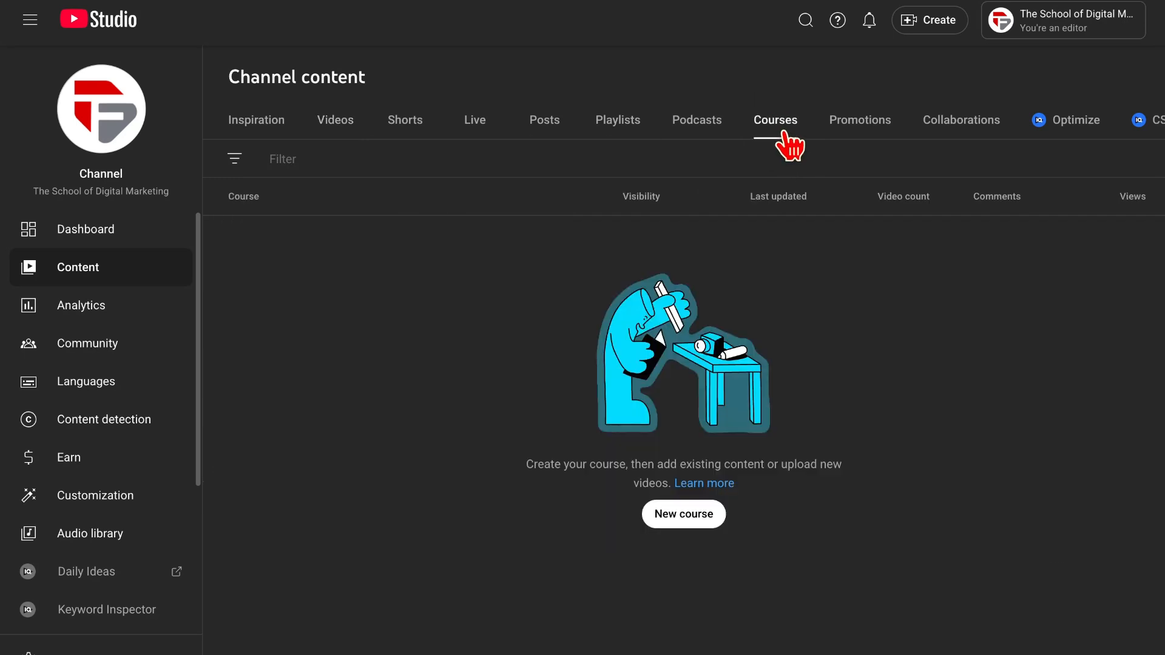
pyautogui.click(683, 517)
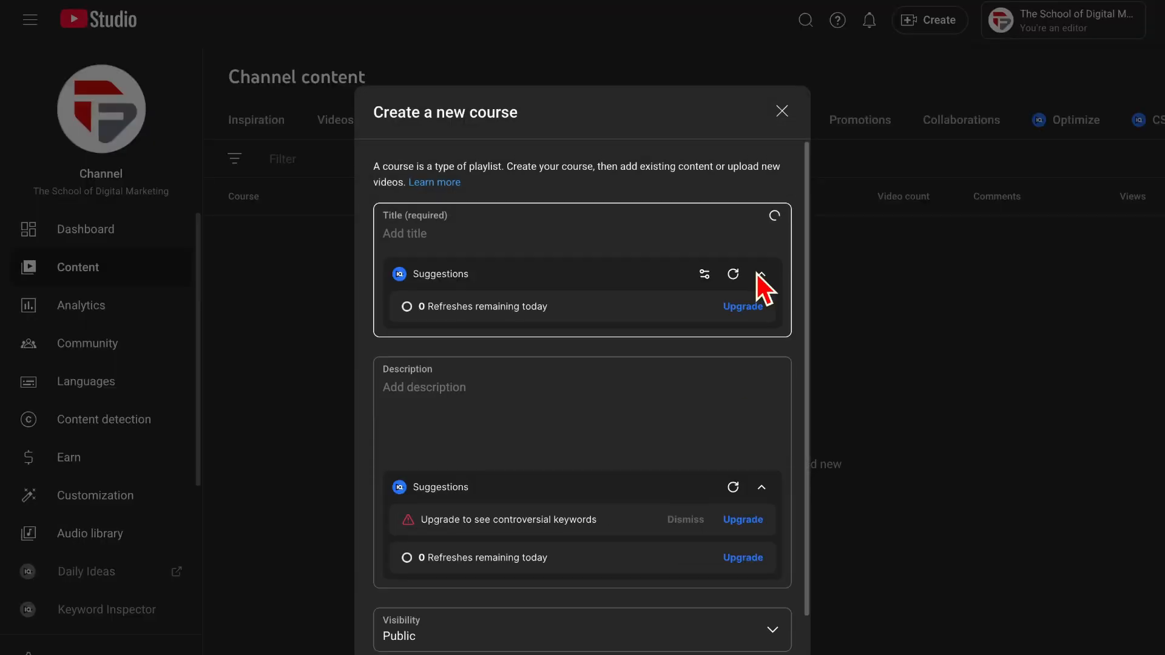
pyautogui.click(784, 113)
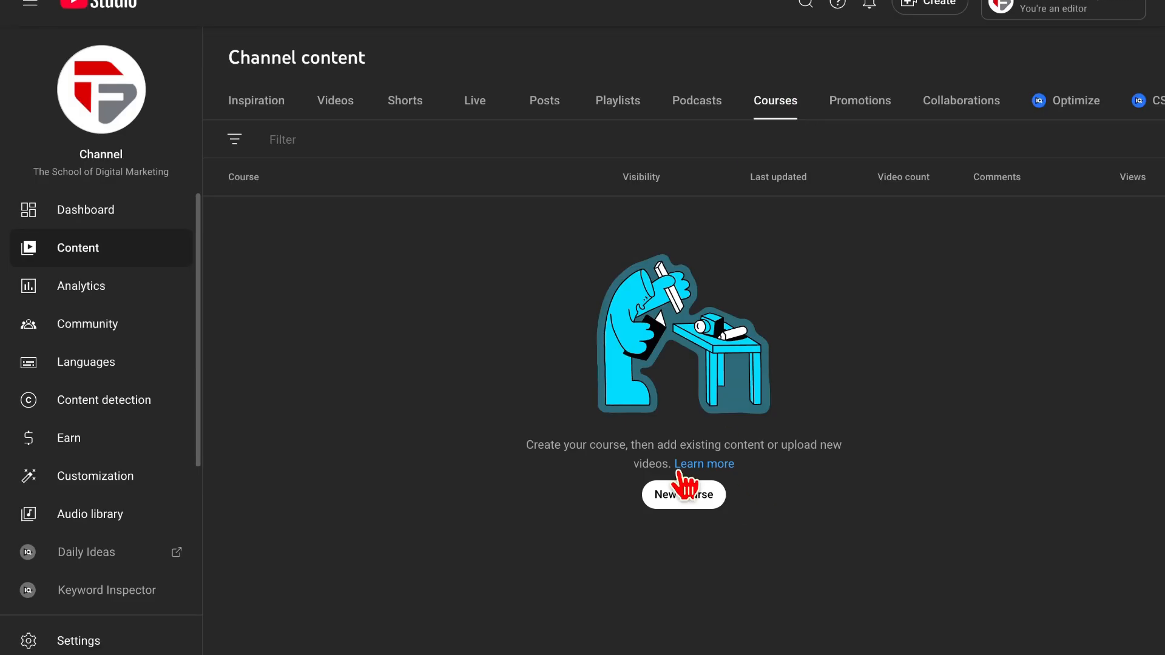
# Open the help article about creating a course in YouTube Studio and read the course requirements.
pyautogui.click(715, 465)
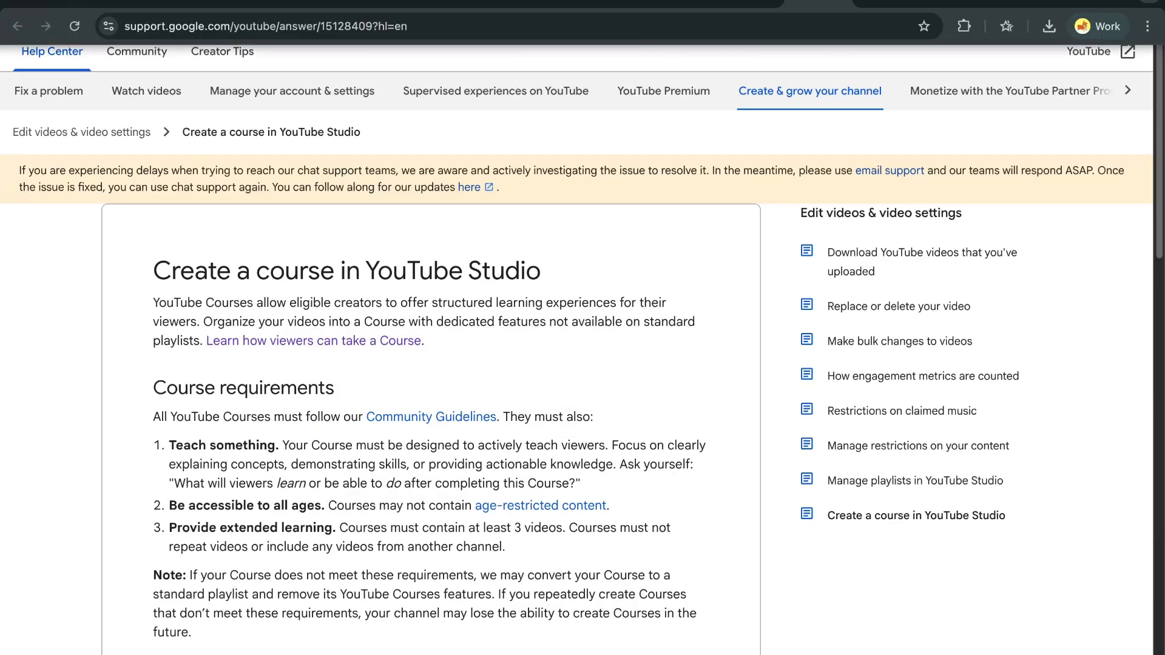
pyautogui.scroll(-2, 475, 292)
pyautogui.tripleClick(310, 238)
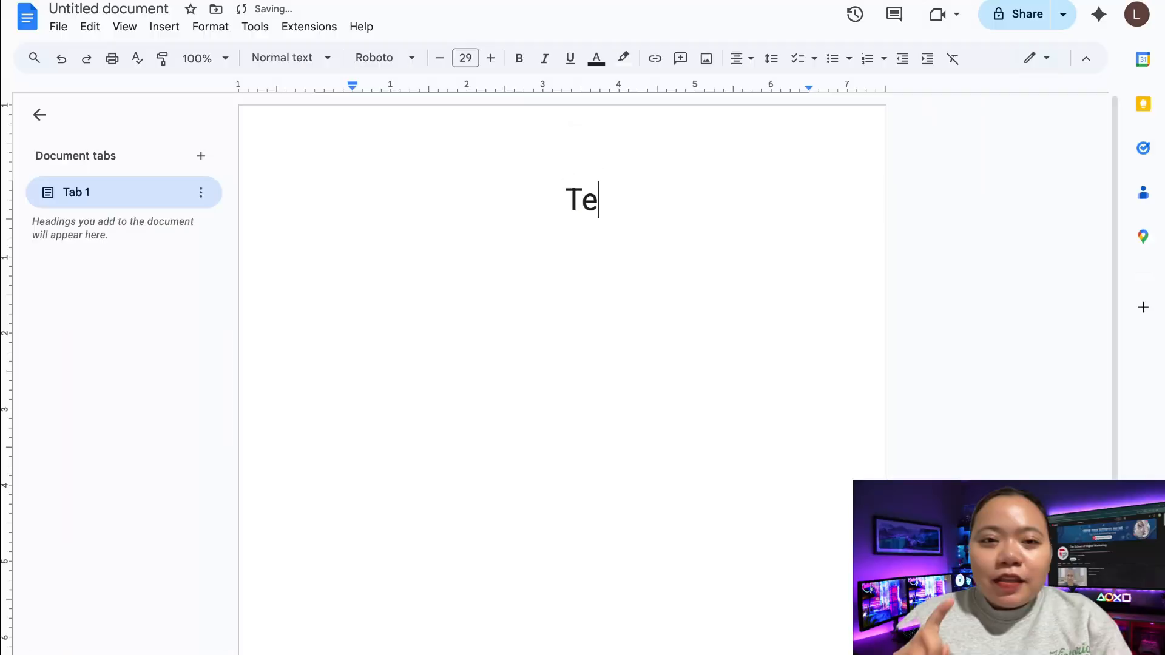
# Switch to Google Docs and write "Teach something" in the untitled document.
pyautogui.write('ach so')
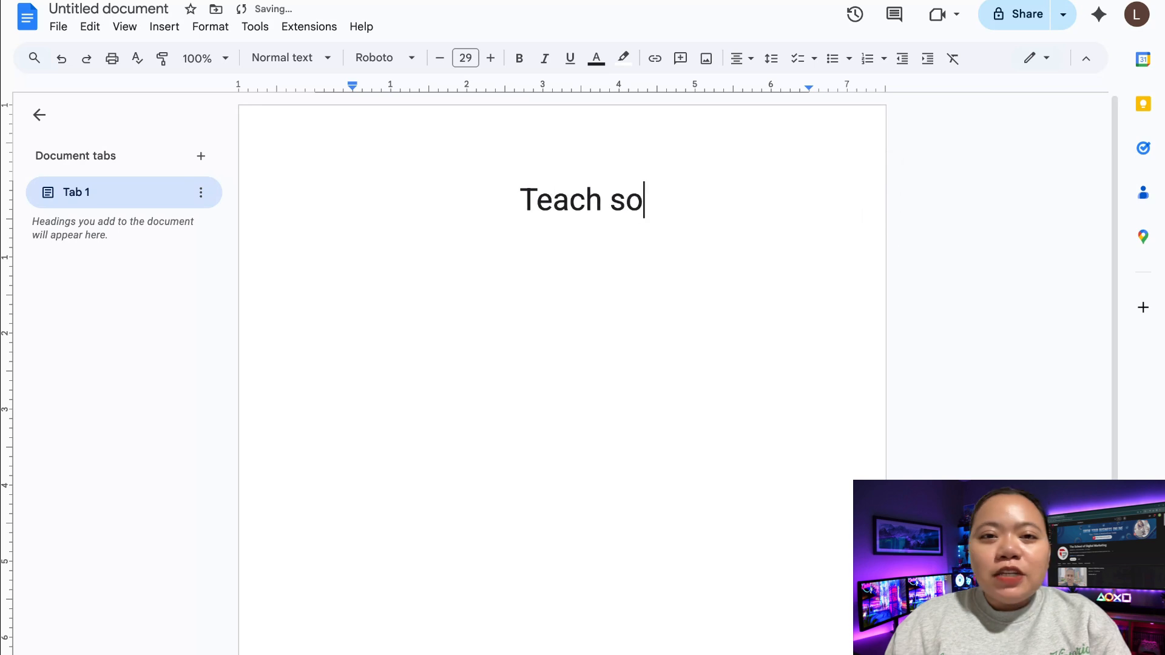
pyautogui.write('mething')
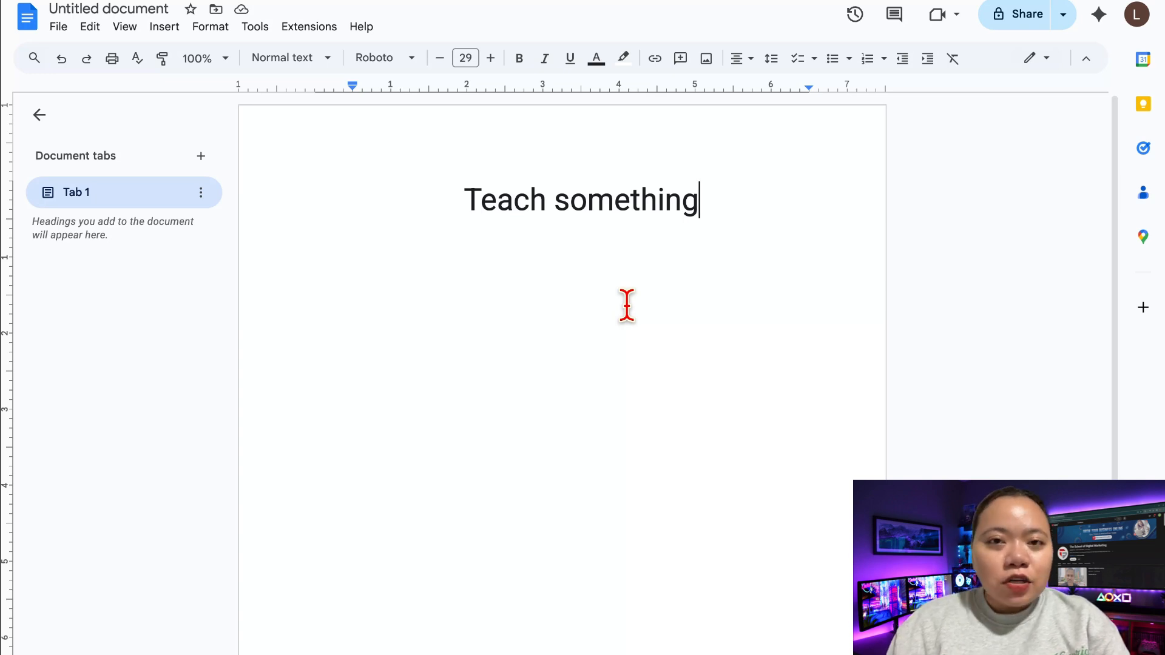
# Replace all of the document's text with "Accessible to all ages".
pyautogui.hotkey('ctrl', 'a')
pyautogui.write('Access')
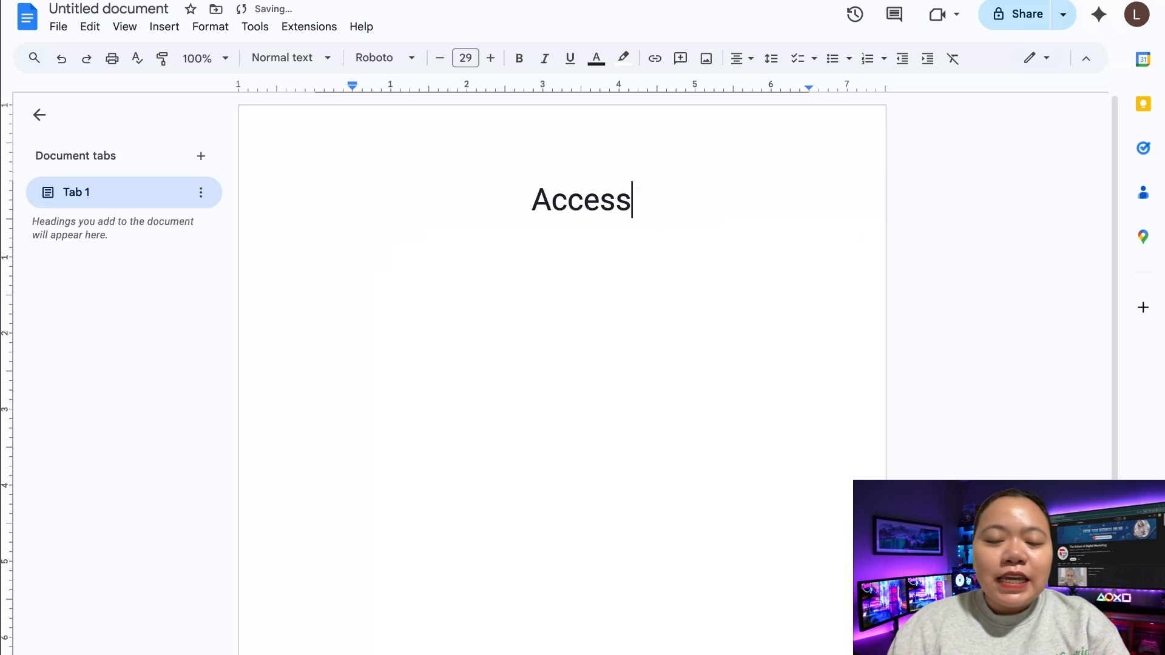
pyautogui.write('ible to a')
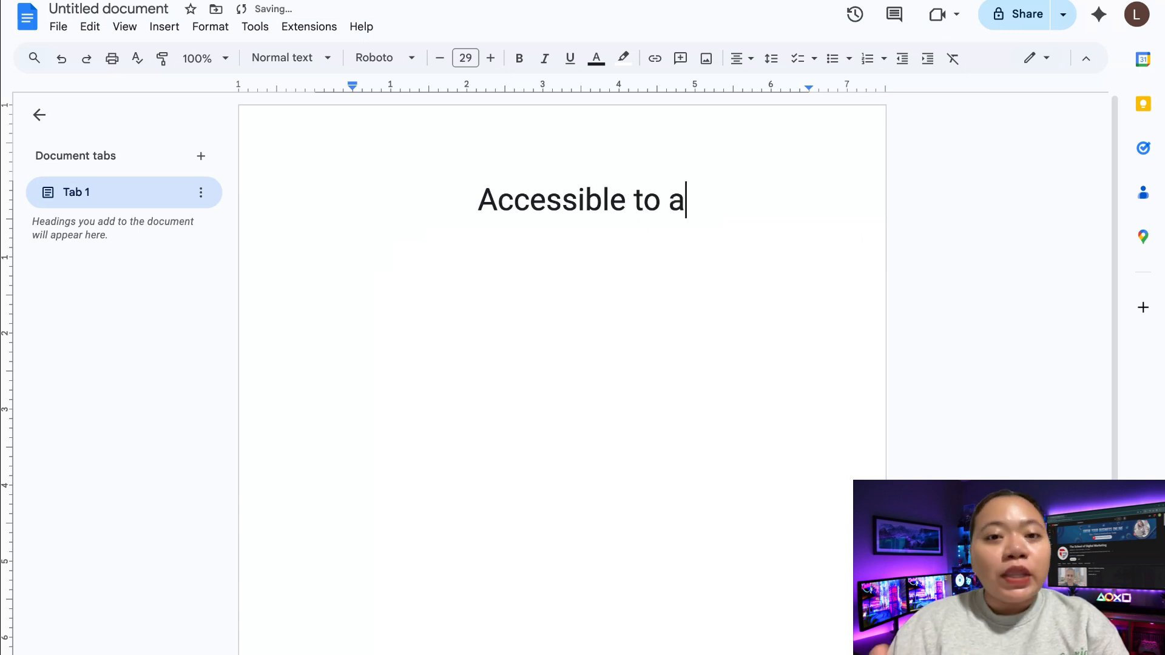
pyautogui.write('ll ages')
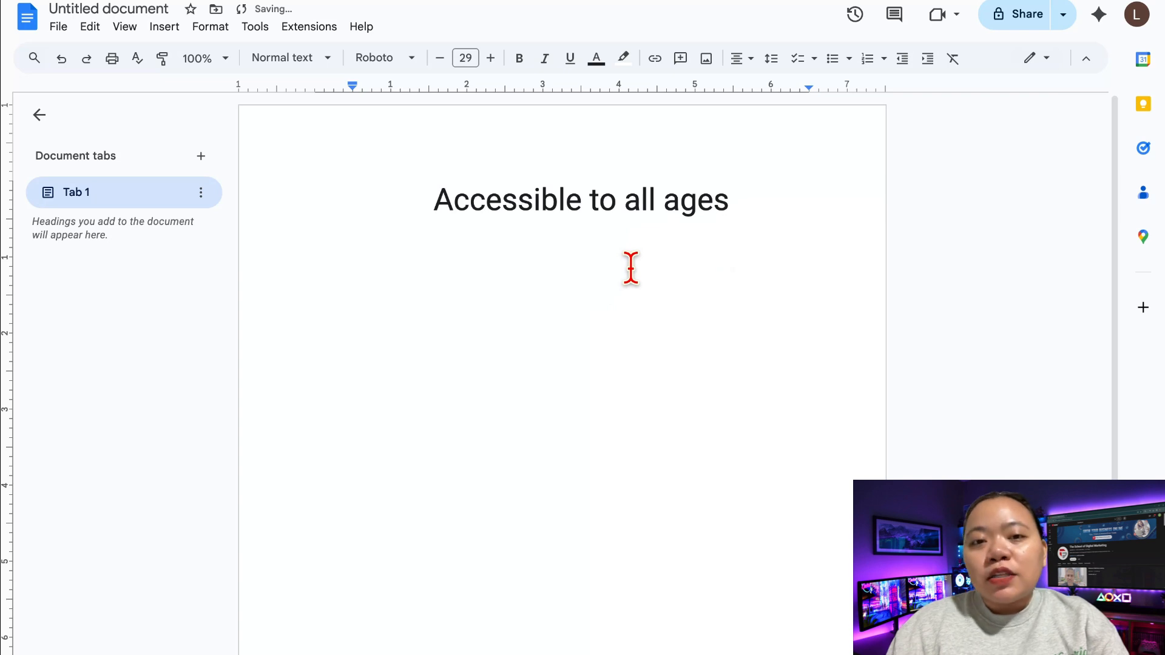
# Replace the document's text with "Provide extended learning".
pyautogui.write('Provi')
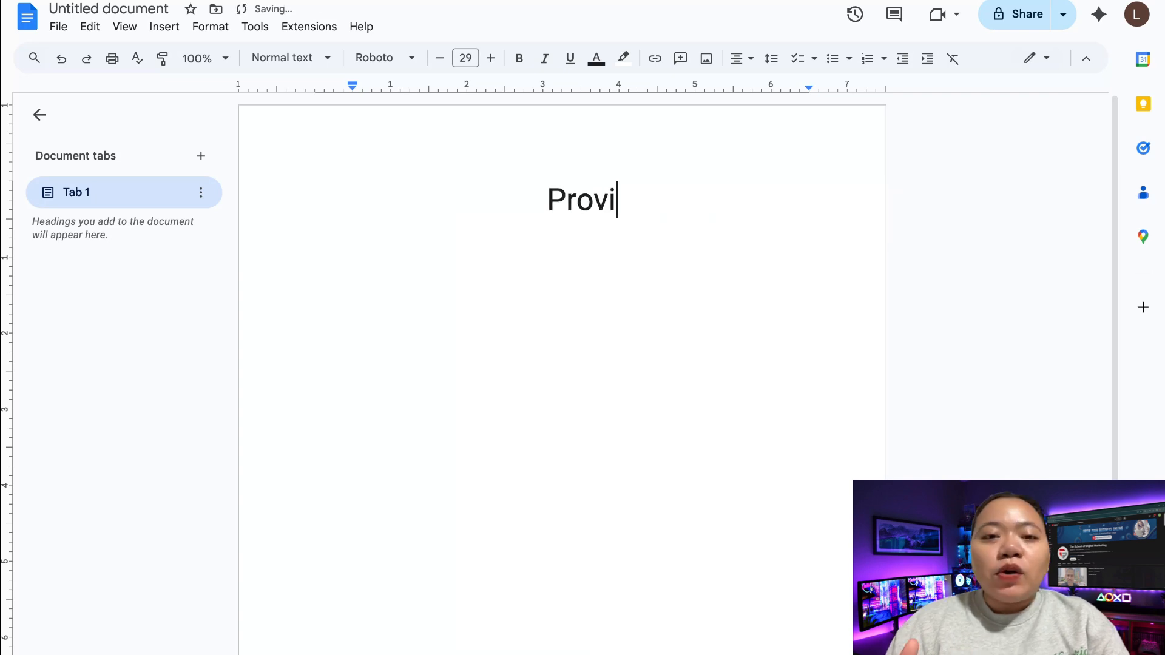
pyautogui.write('de exten')
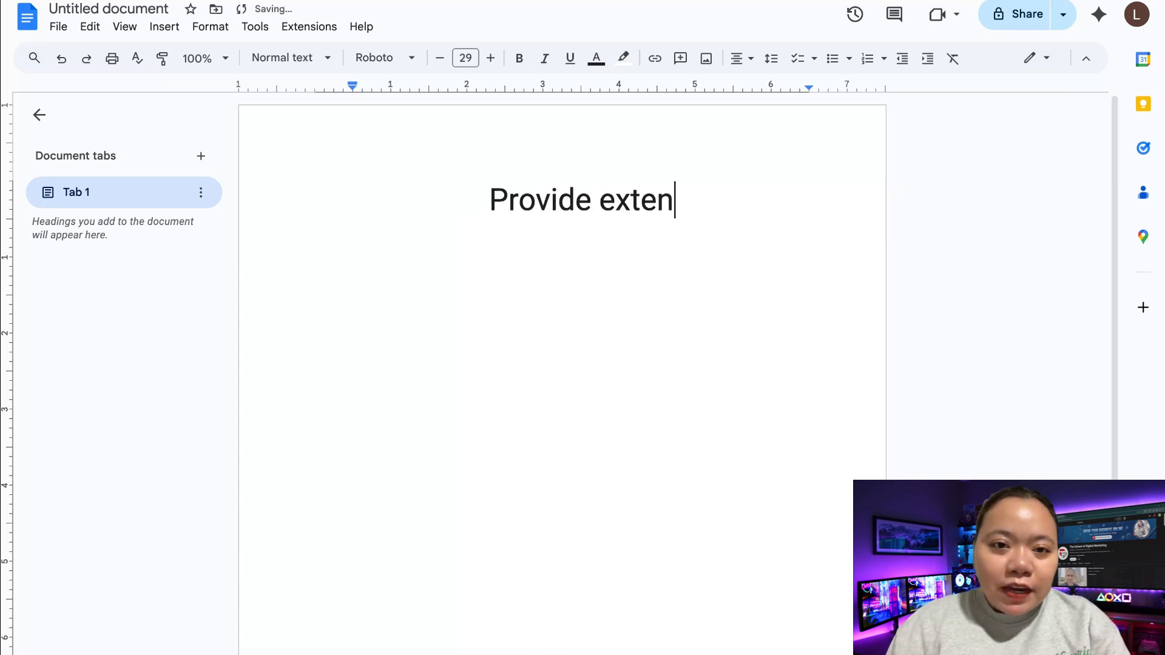
pyautogui.write('ded learn')
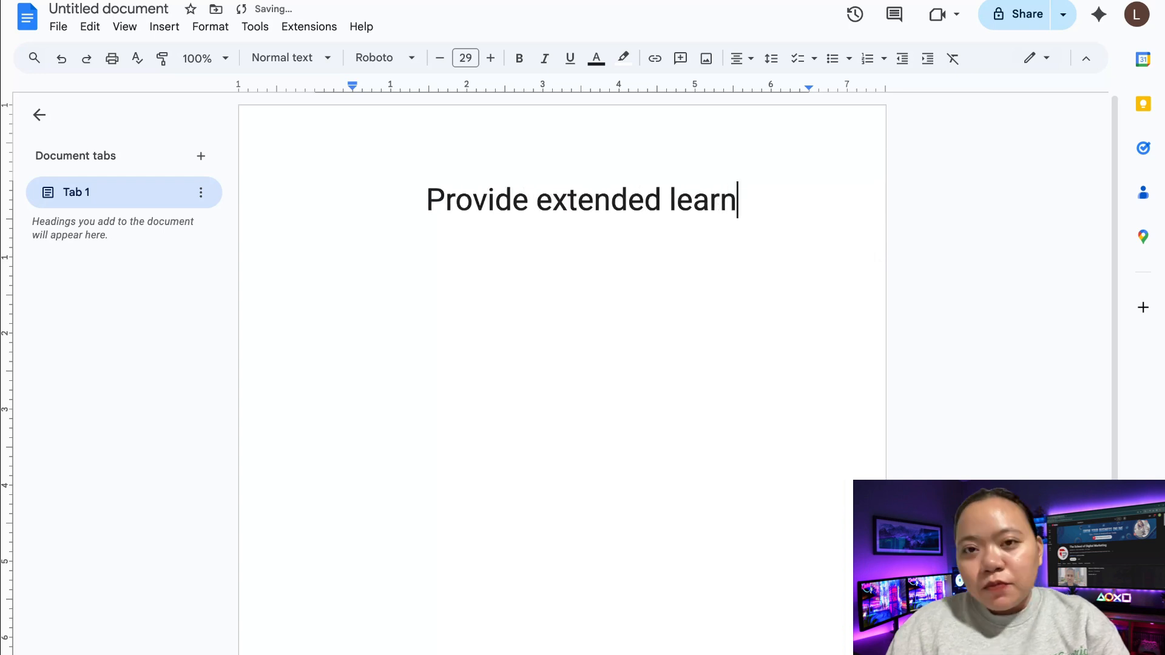
pyautogui.write('ing')
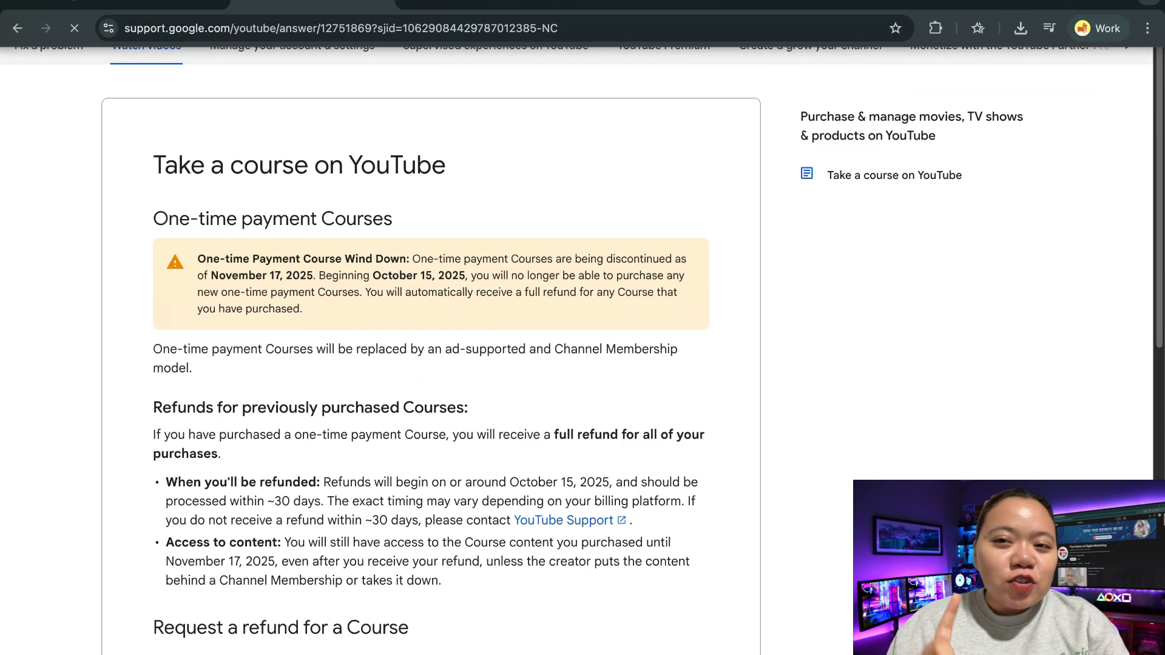
# Read the one-time payment wind-down notice in the "Take a course on YouTube" help article, highlighting the October 15, 2025 date.
pyautogui.scroll(-2, 428, 289)
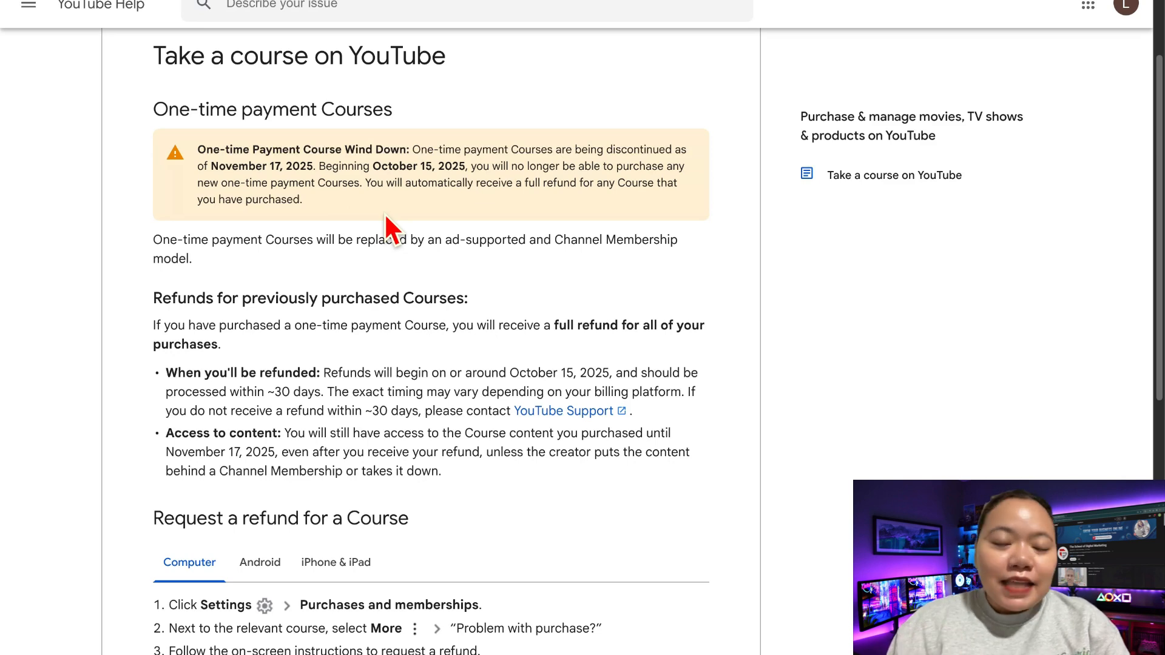
pyautogui.moveTo(373, 166); pyautogui.dragTo(467, 166)
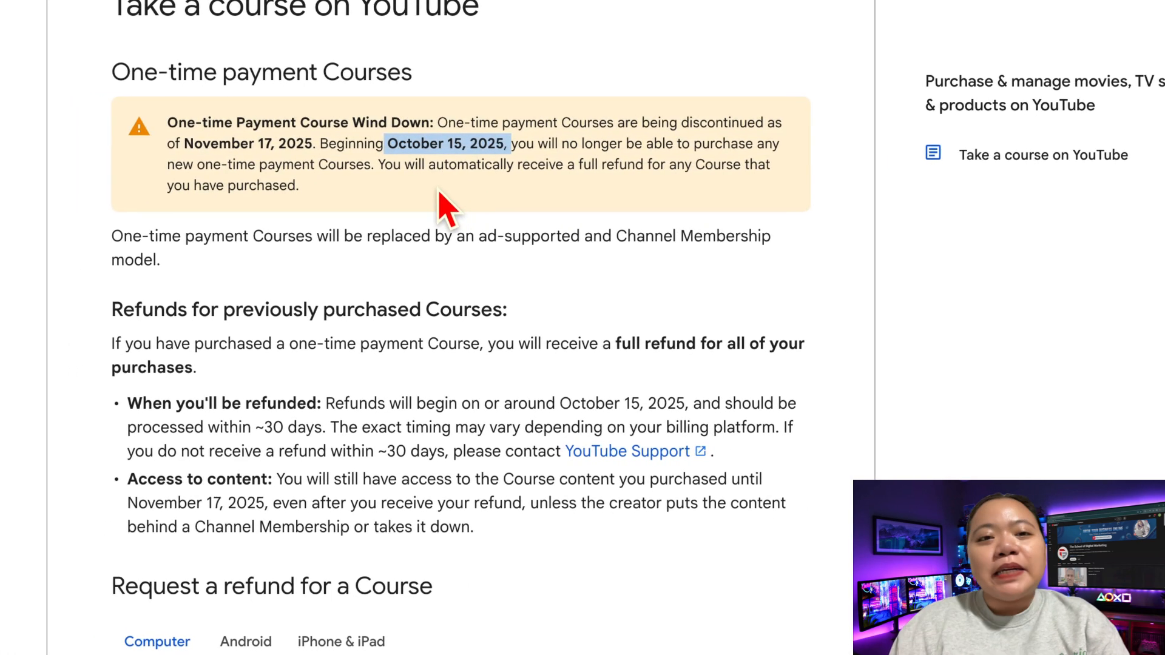
pyautogui.click(446, 206)
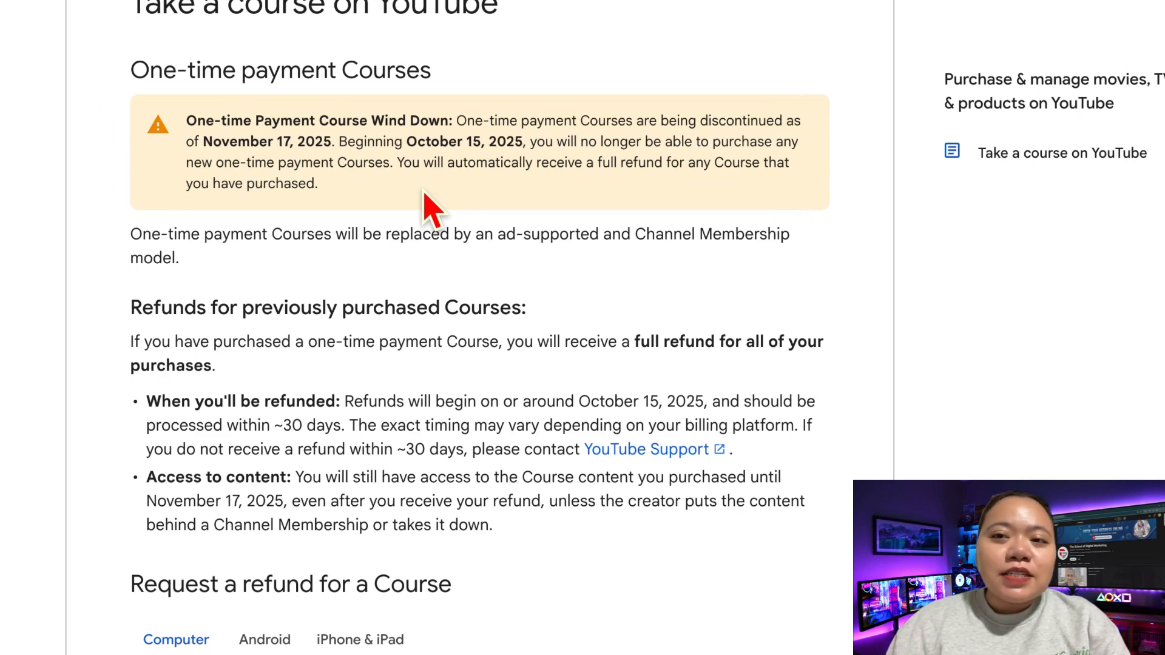
# Read the help article's sections on measuring course performance, removing course features and editing course details, highlighting the word Analytics.
pyautogui.moveTo(447, 1)
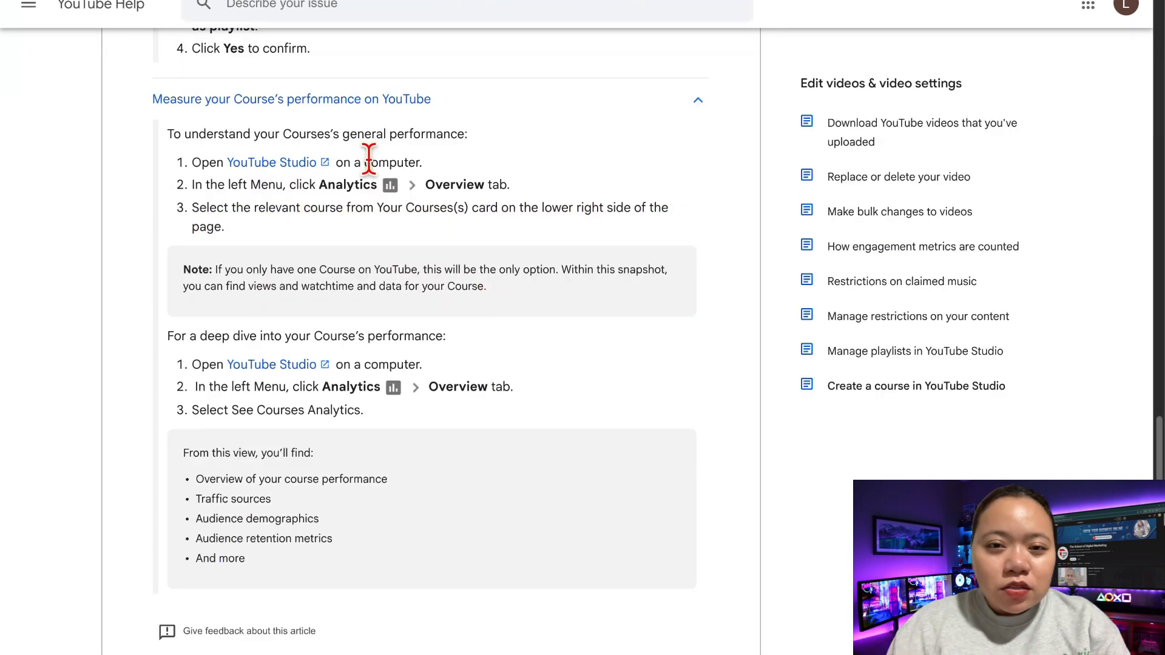
pyautogui.tripleClick(341, 185)
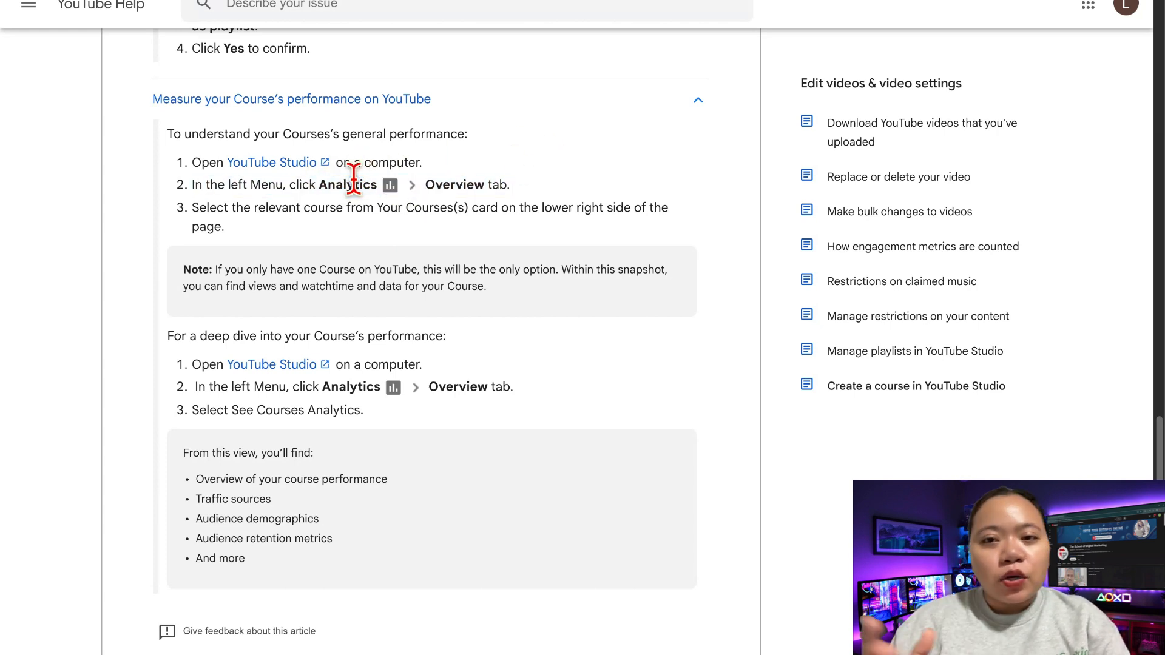
pyautogui.doubleClick(358, 184)
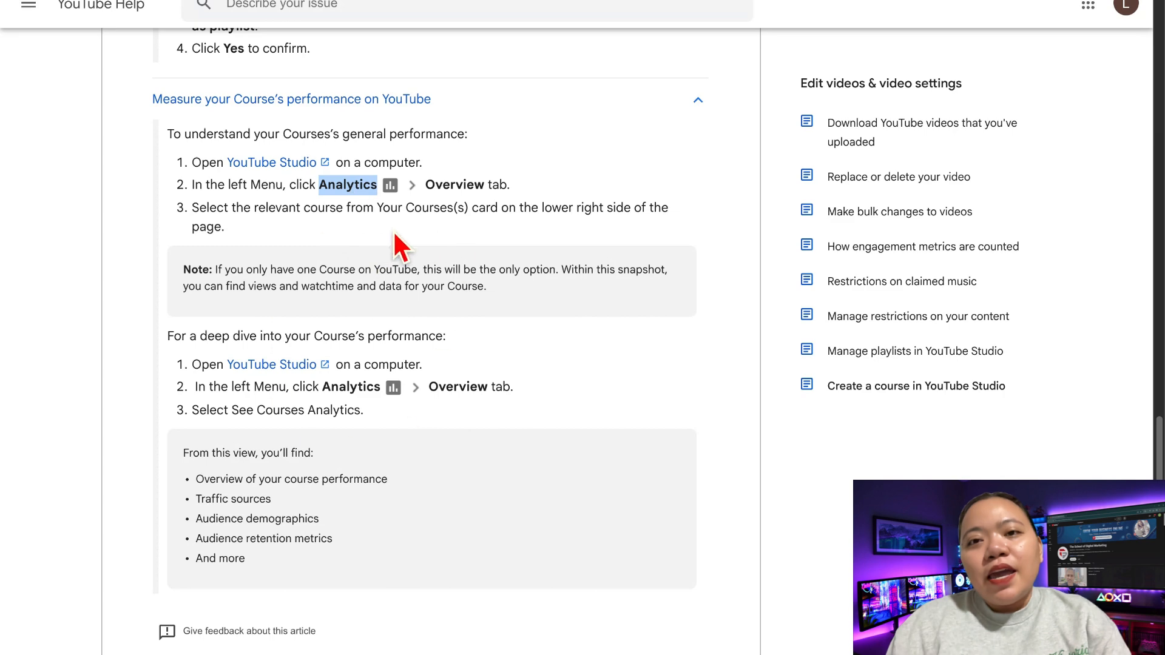
pyautogui.scroll(5, 468, 268)
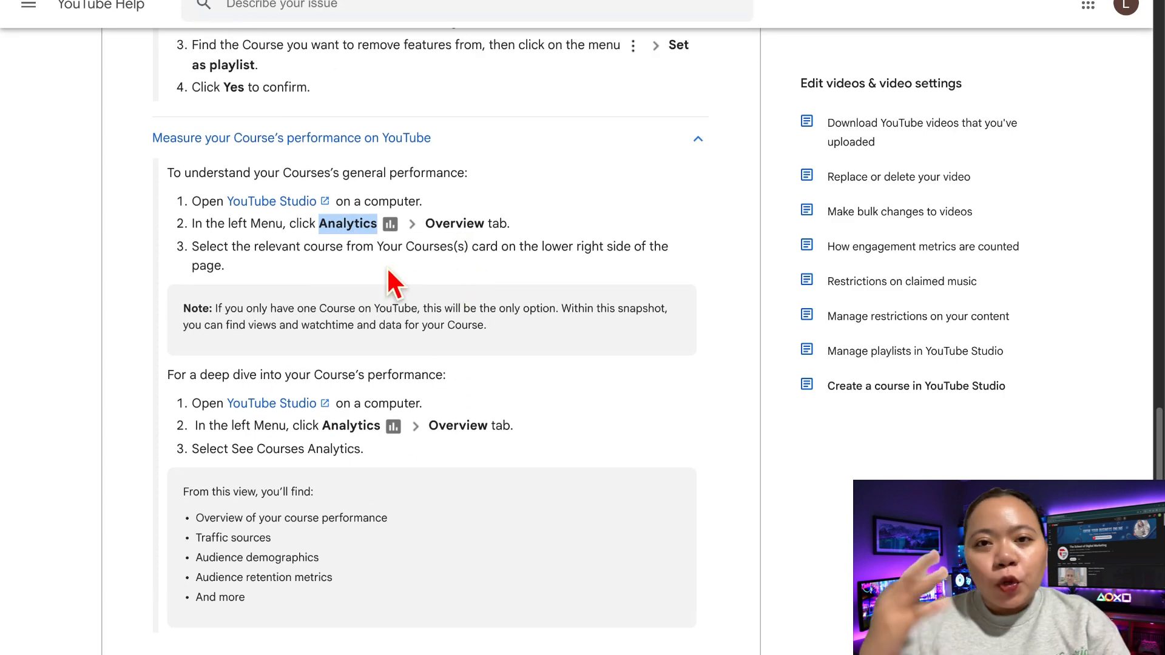
pyautogui.scroll(3, 530, 397)
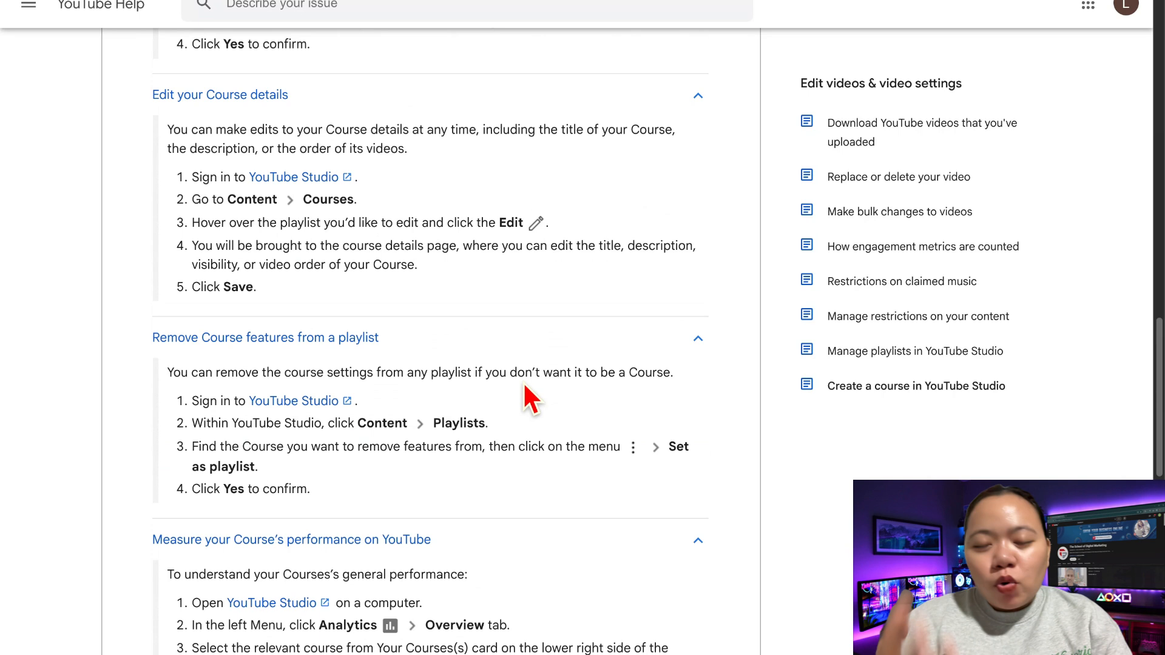
pyautogui.scroll(3, 525, 392)
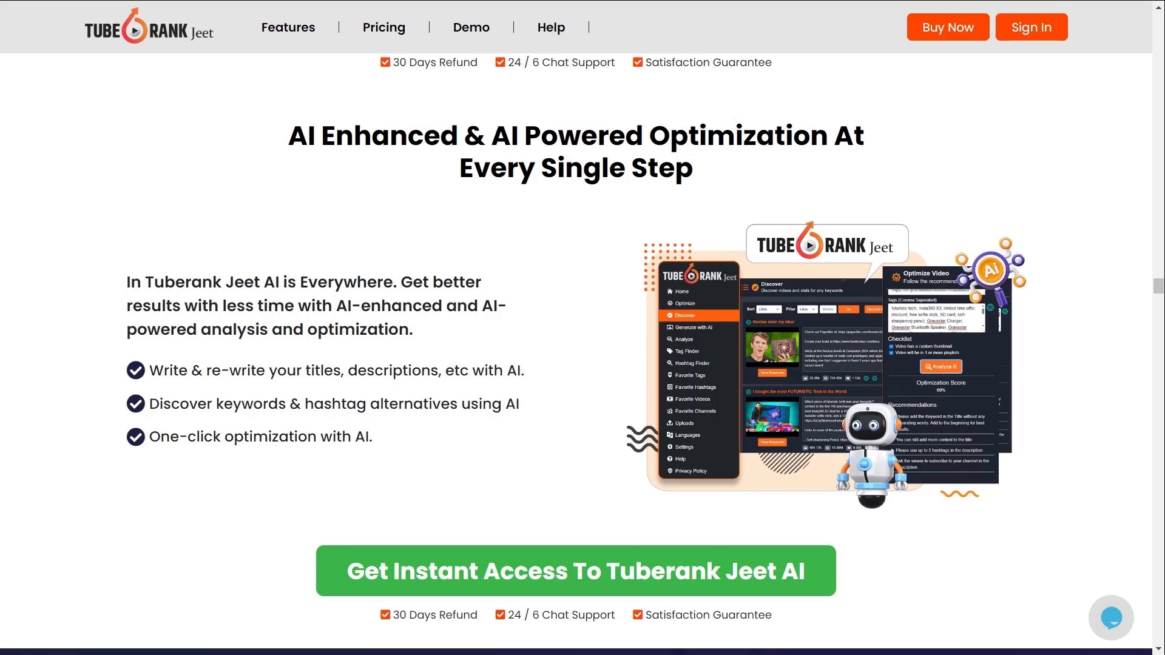
# Switch to the Tuberank Jeet website and look through its AI optimization and YouTube research features.
pyautogui.scroll(-10, 583, 352)
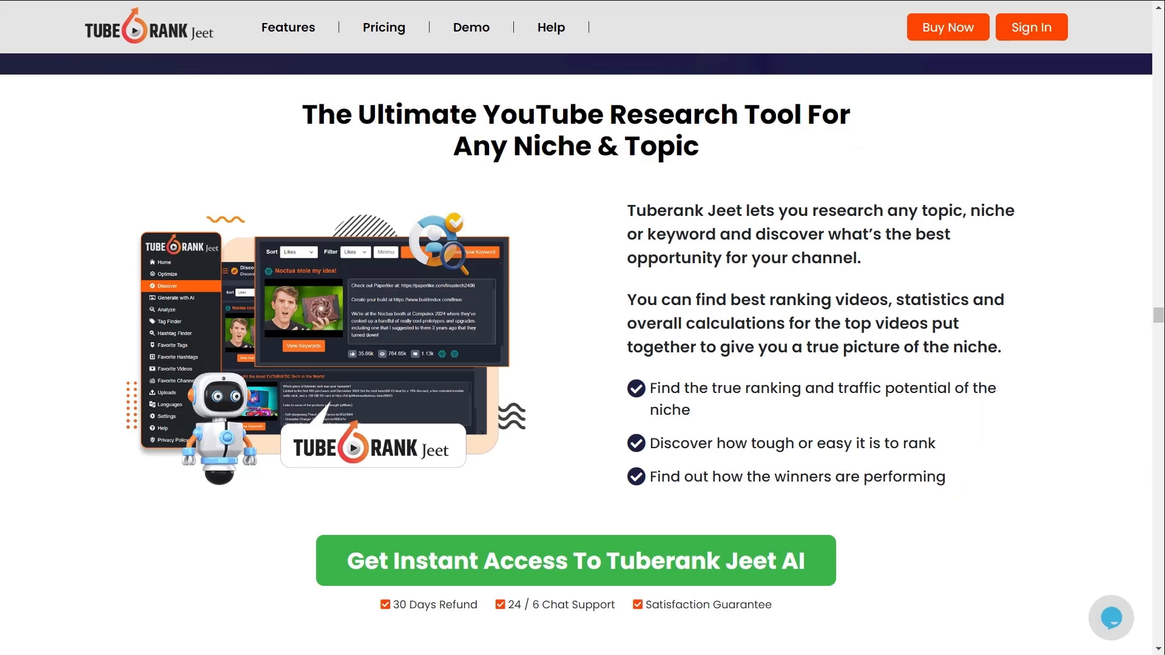
# Read the Tuberank Jeet page's sections on YouTube approval, community-driven intelligence, language and region targeting, agency use, organic traffic and Mac OS support.
pyautogui.scroll(-9, 583, 352)
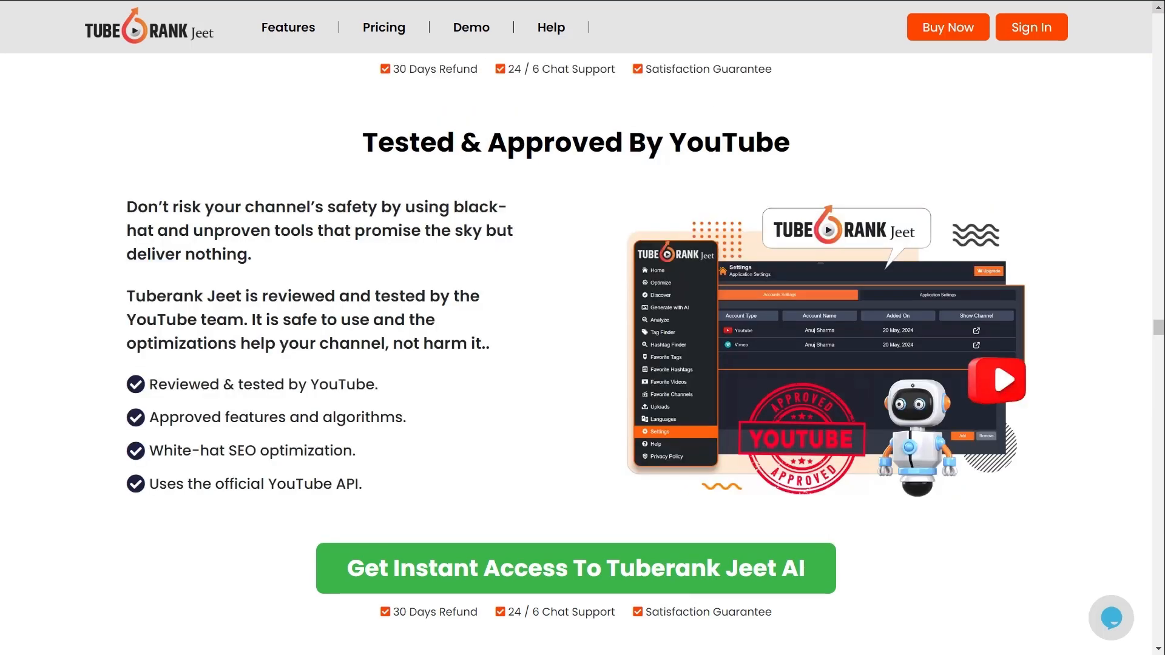
pyautogui.scroll(-9, 582, 352)
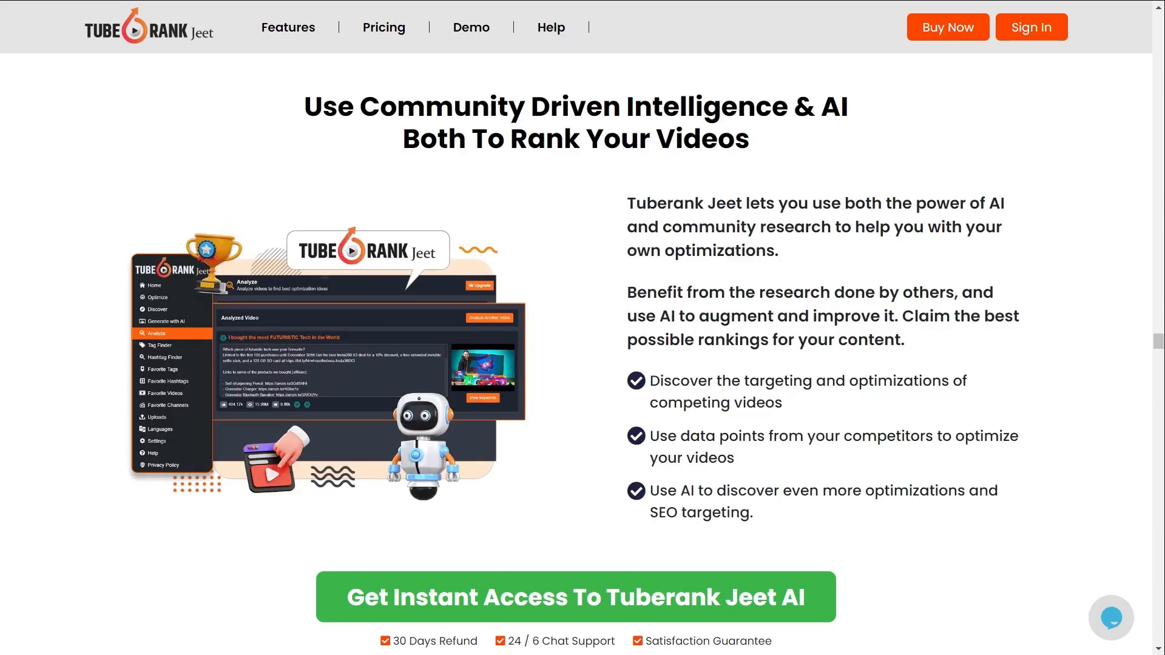
pyautogui.scroll(-9, 583, 352)
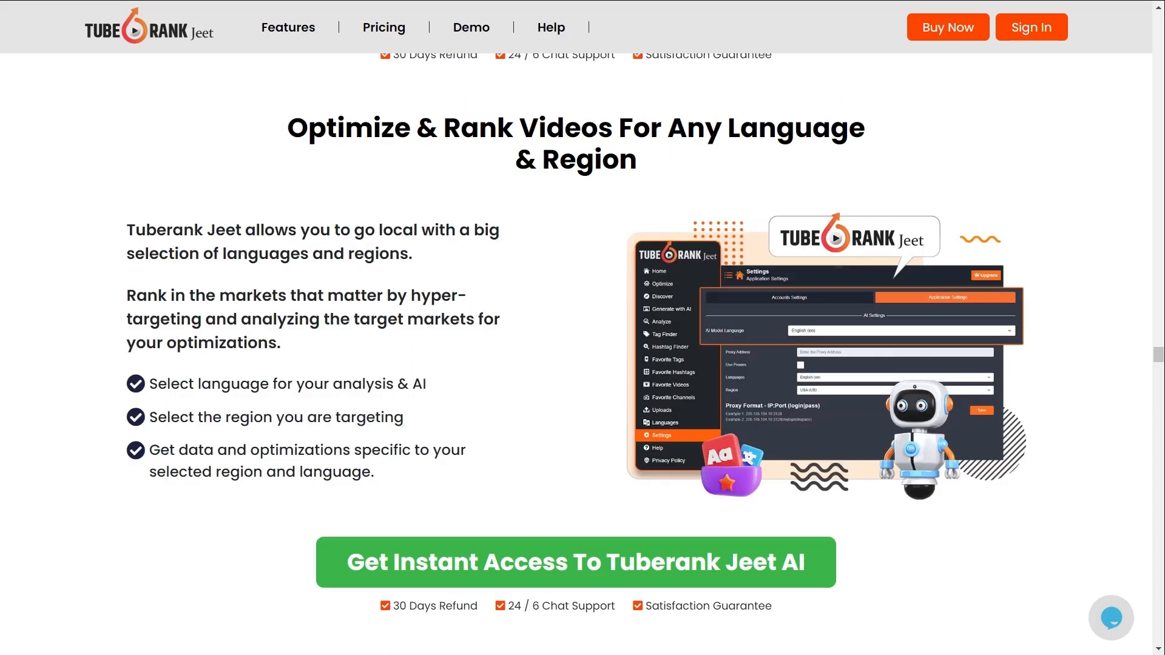
pyautogui.scroll(-9, 583, 352)
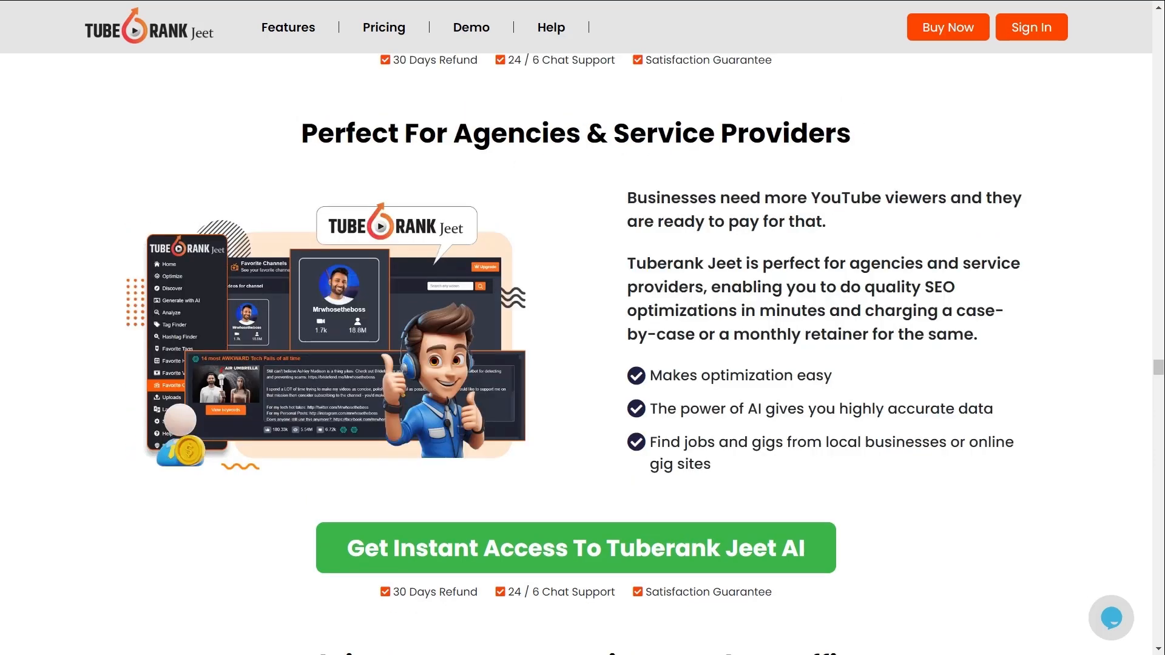
pyautogui.scroll(-9, 583, 352)
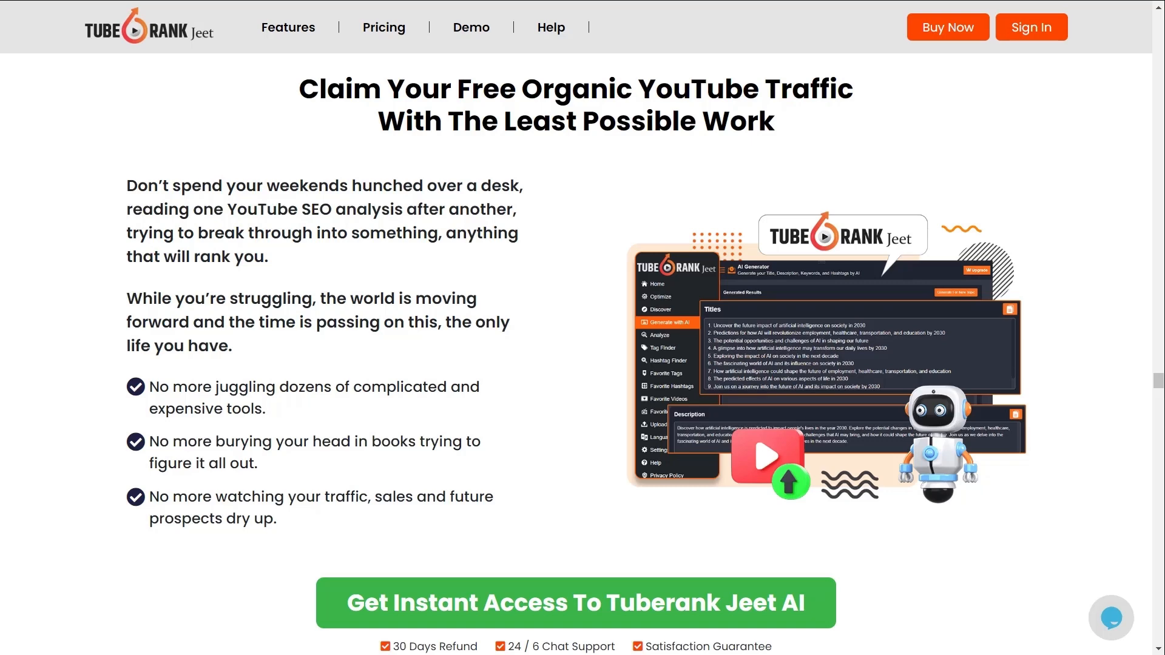
pyautogui.scroll(-9, 583, 327)
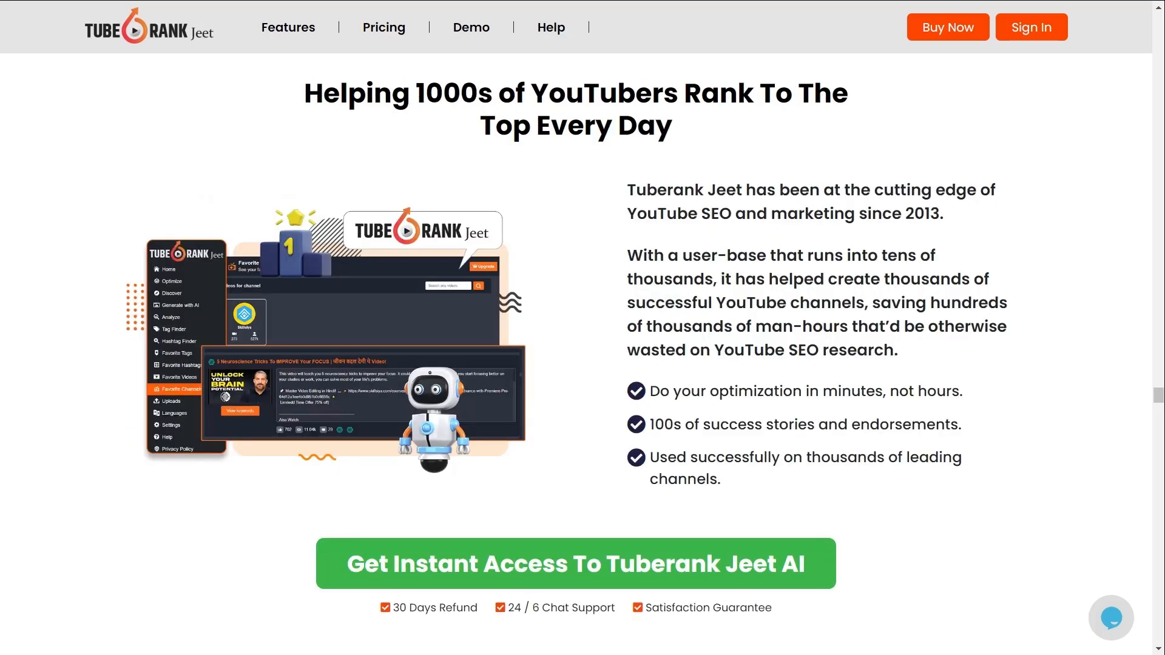
pyautogui.scroll(-9, 582, 328)
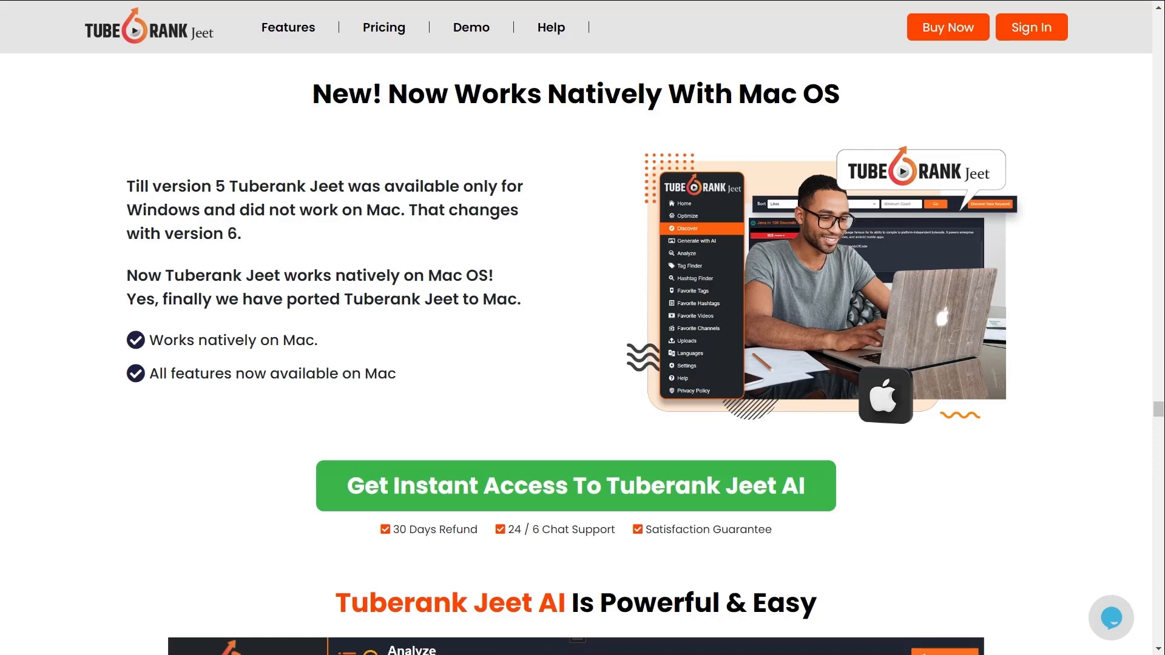
pyautogui.scroll(-6, 583, 327)
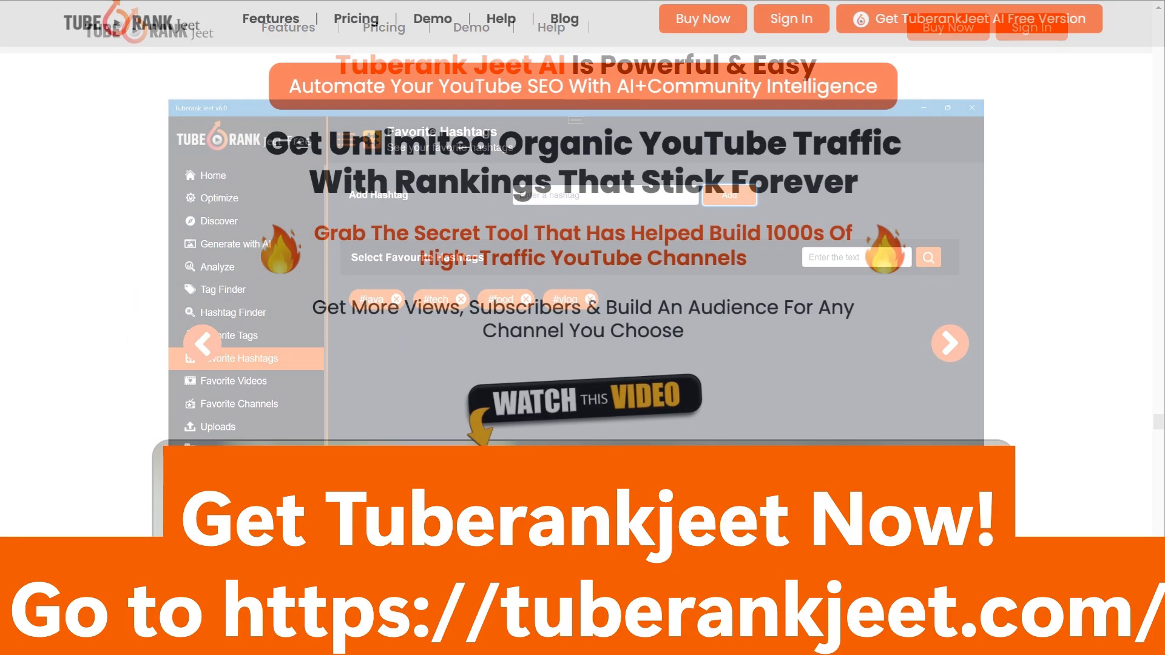